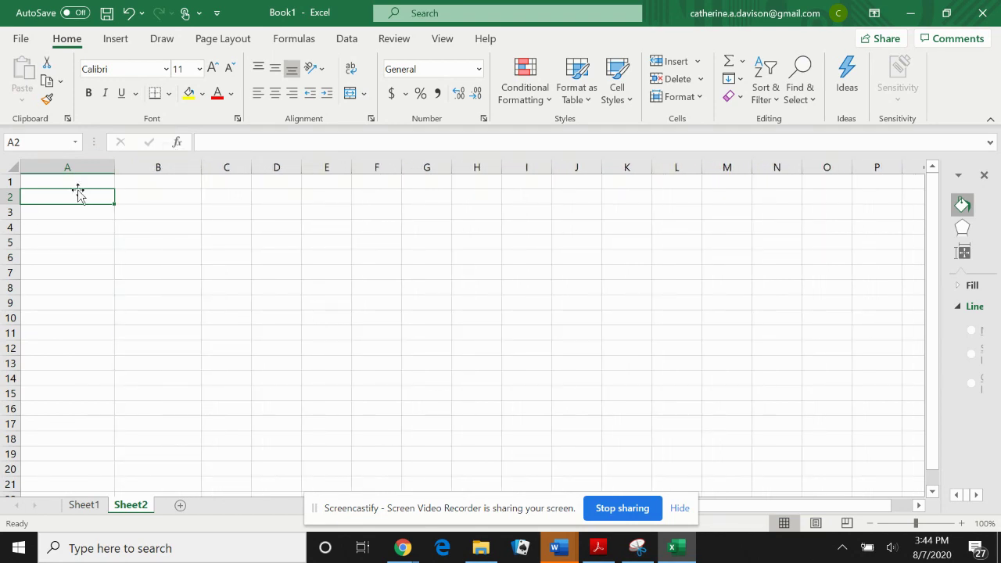
Enter "Starting year: 1960" in cell A2 and "Ending year: 2010" in cell A3.
{"action": "type", "text": "Starting year"}
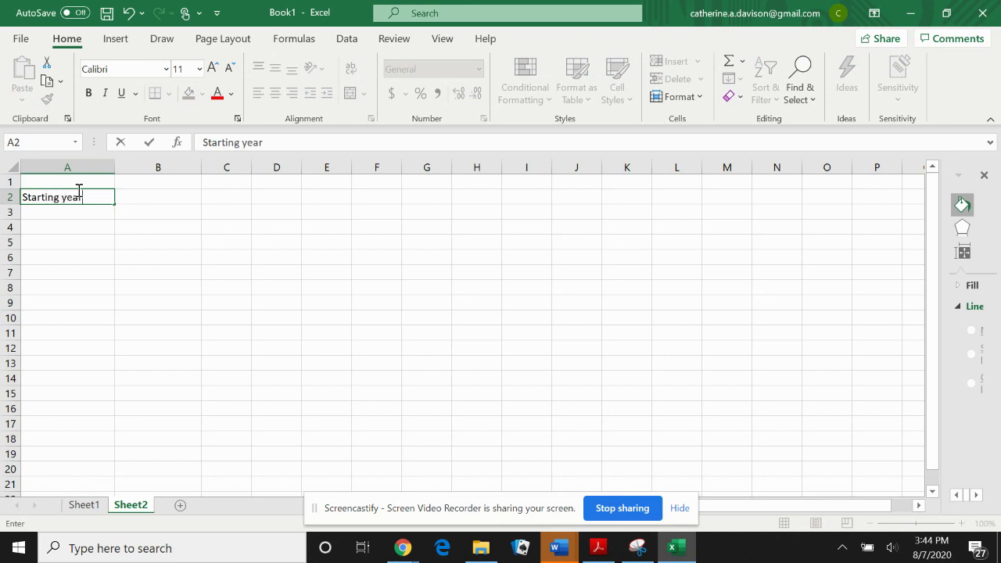
{"action": "type", "text": ": 1960"}
{"action": "key", "text": "Return"}
{"action": "type", "text": "Ending "}
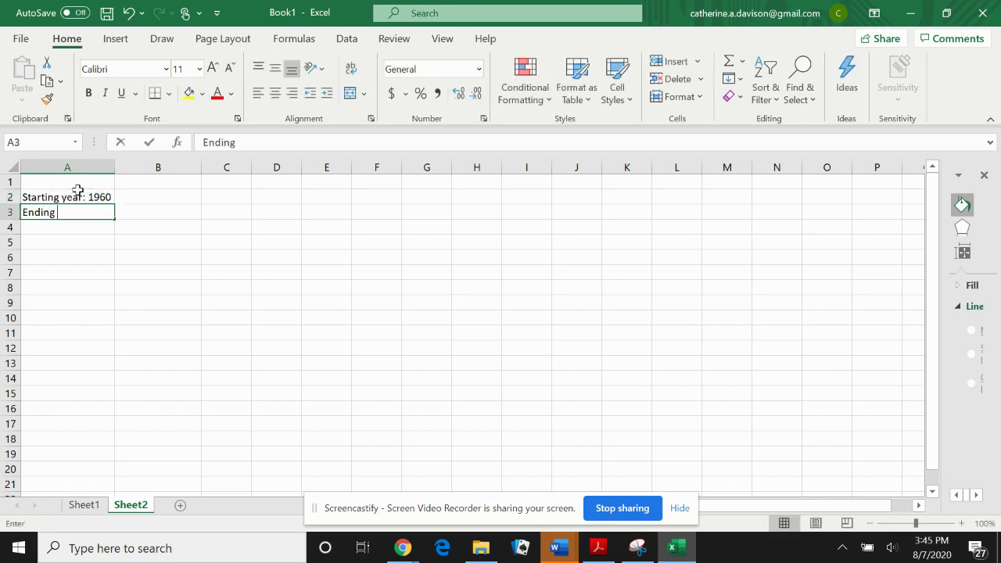
{"action": "type", "text": "year: 2"}
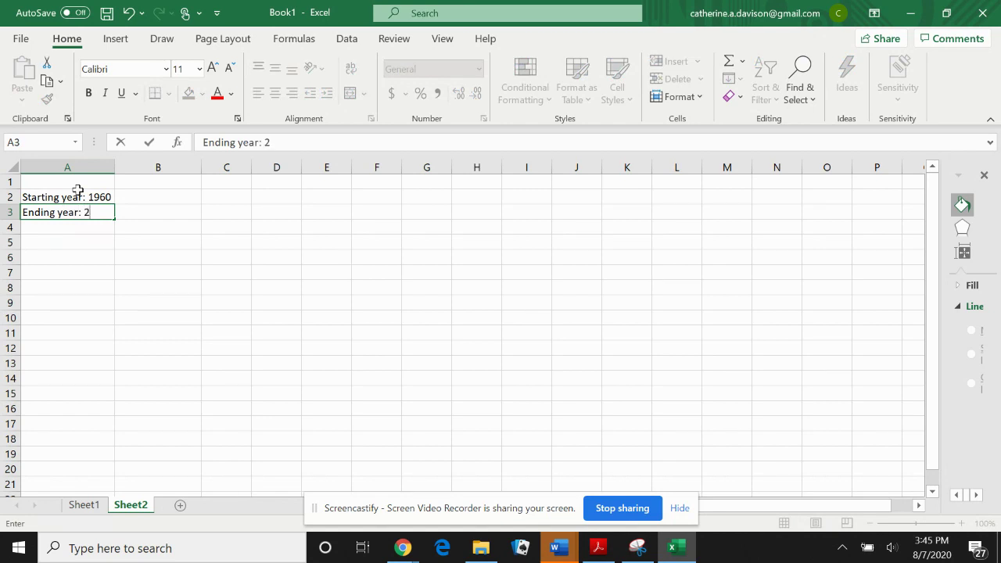
{"action": "type", "text": "010"}
{"action": "key", "text": "Return"}
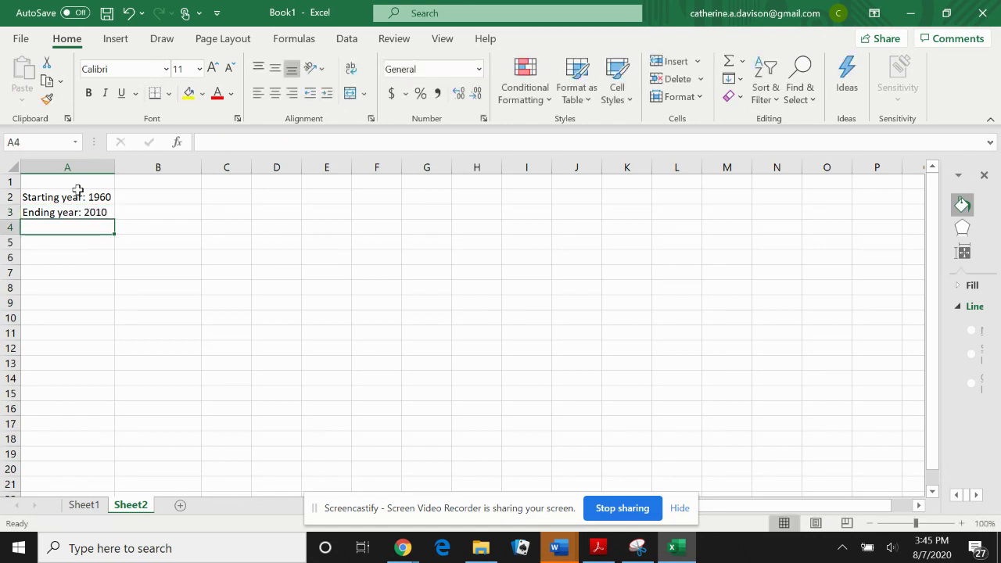
Enter the label "Example: World Population" in cell A4.
{"action": "type", "text": "Exam"}
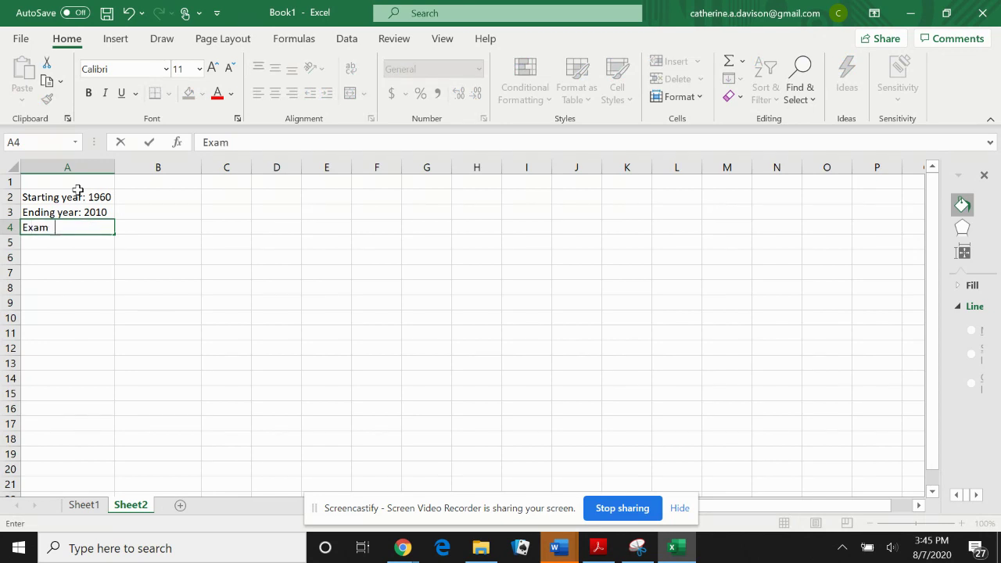
{"action": "type", "text": "ple: World Population"}
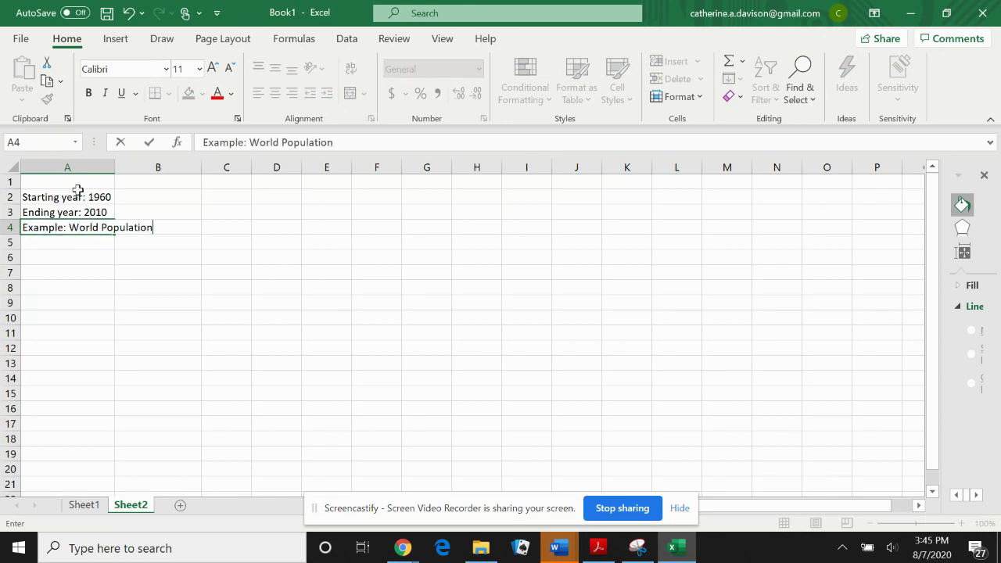
{"action": "key", "text": "Return"}
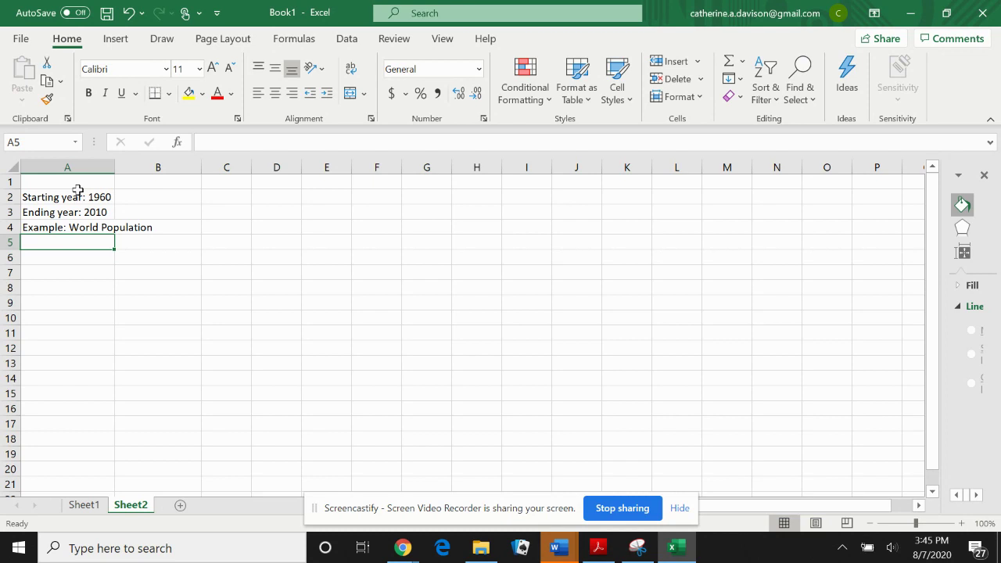
Enter the heading "Number of Years After 1960" in cell A6 and widen column A to fit it.
{"action": "key", "text": "Return"}
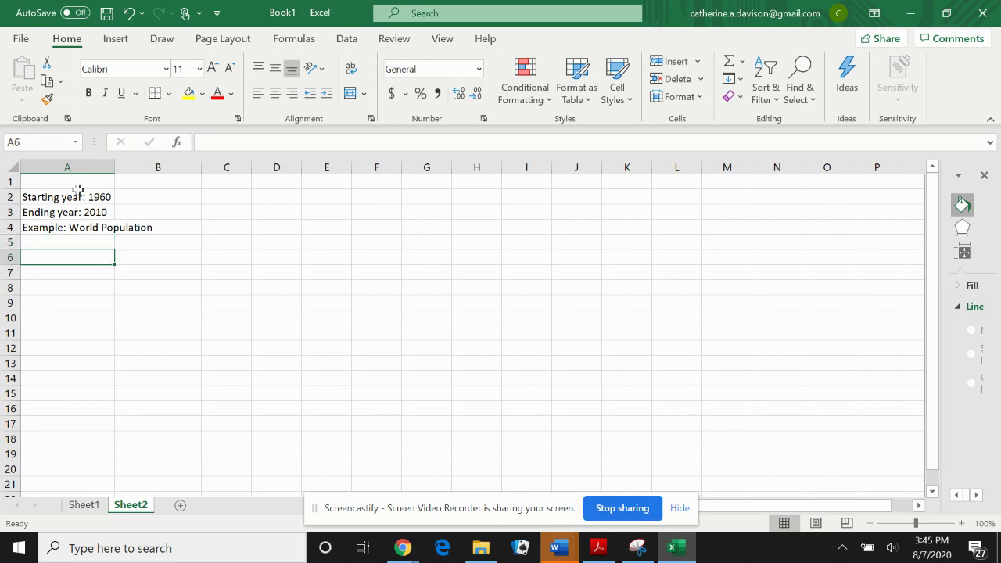
{"action": "type", "text": "Y"}
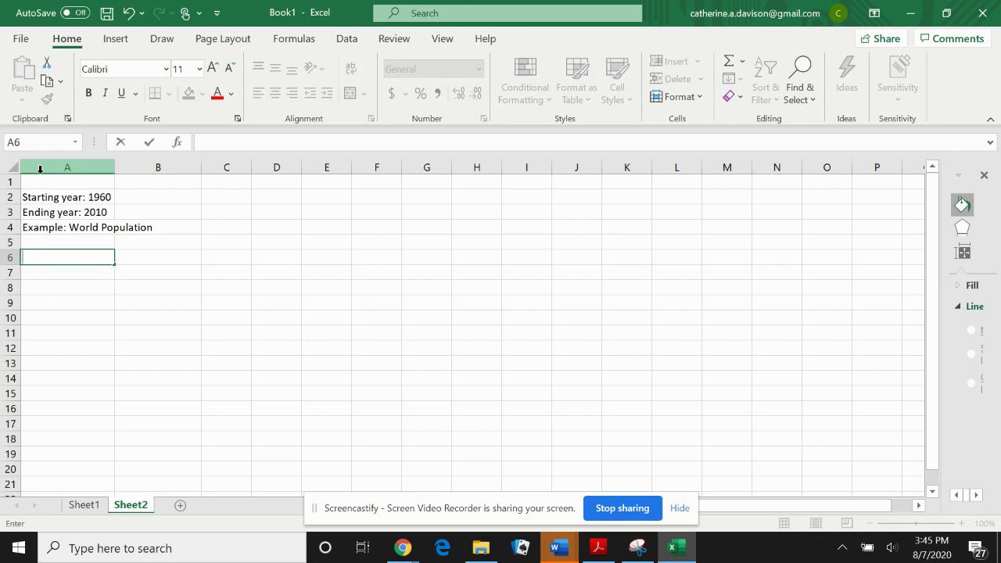
{"action": "type", "text": "Number of Yea"}
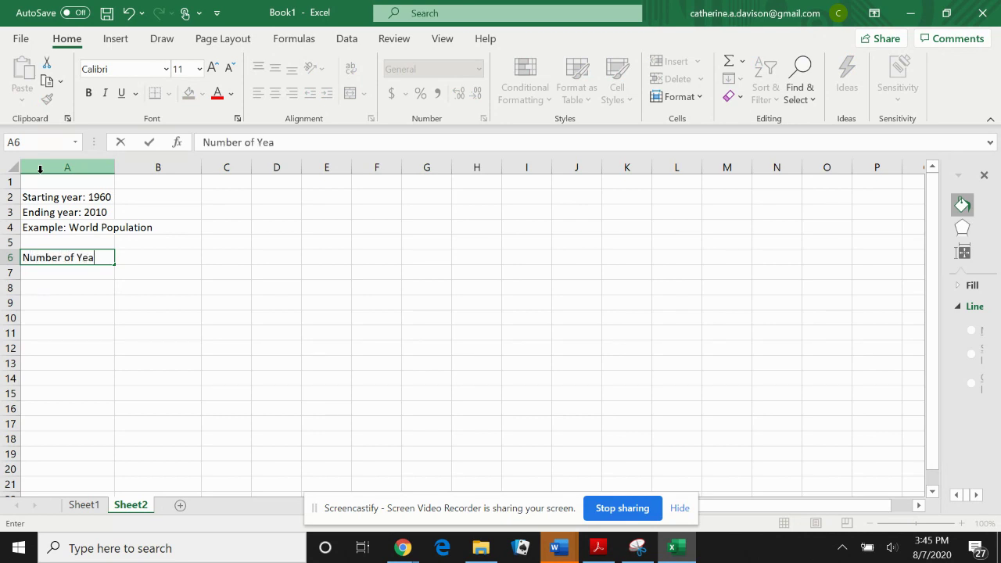
{"action": "type", "text": "rs After 1960"}
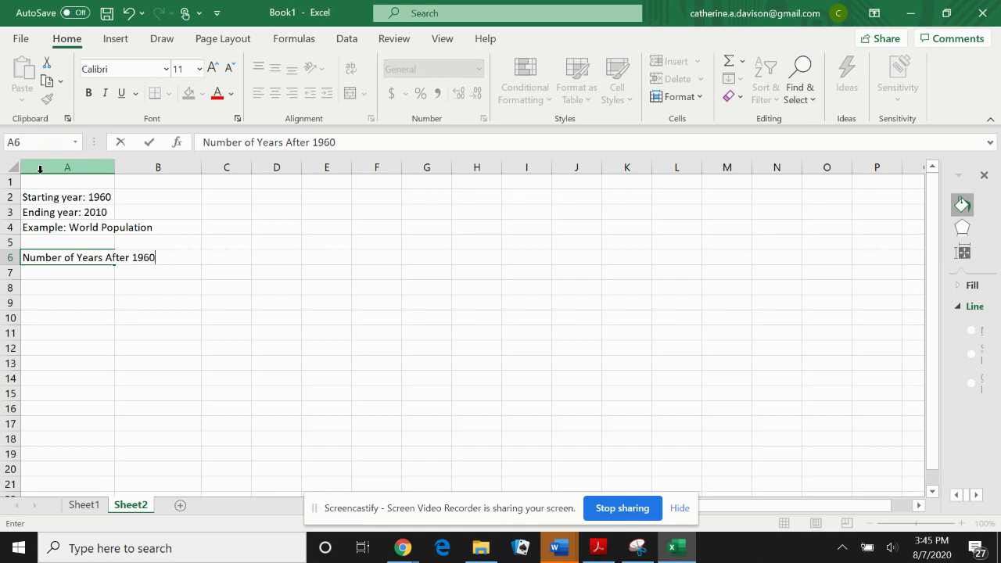
{"action": "key", "text": "Return"}
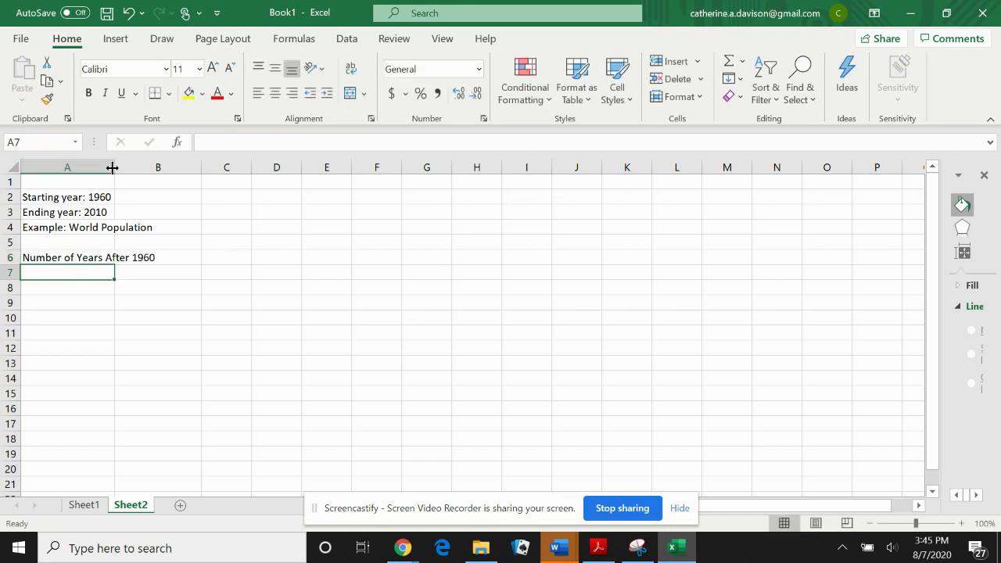
{"action": "left_click_drag", "start_coordinate": [115, 164], "coordinate": [167, 162]}
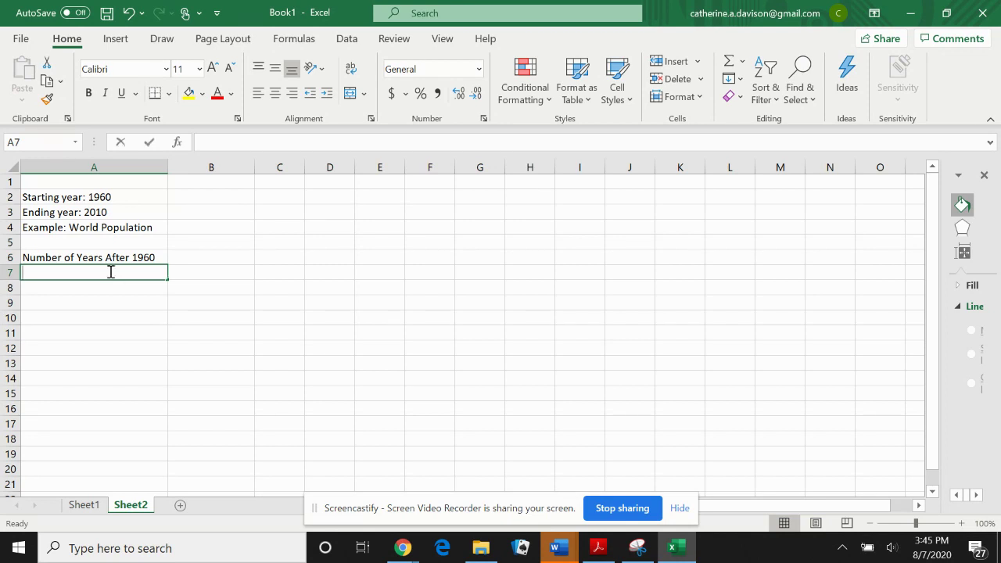
Fill cells A7 to A11 with the year offsets 0, 5, 10, 15 and 20.
{"action": "type", "text": "0"}
{"action": "key", "text": "Return"}
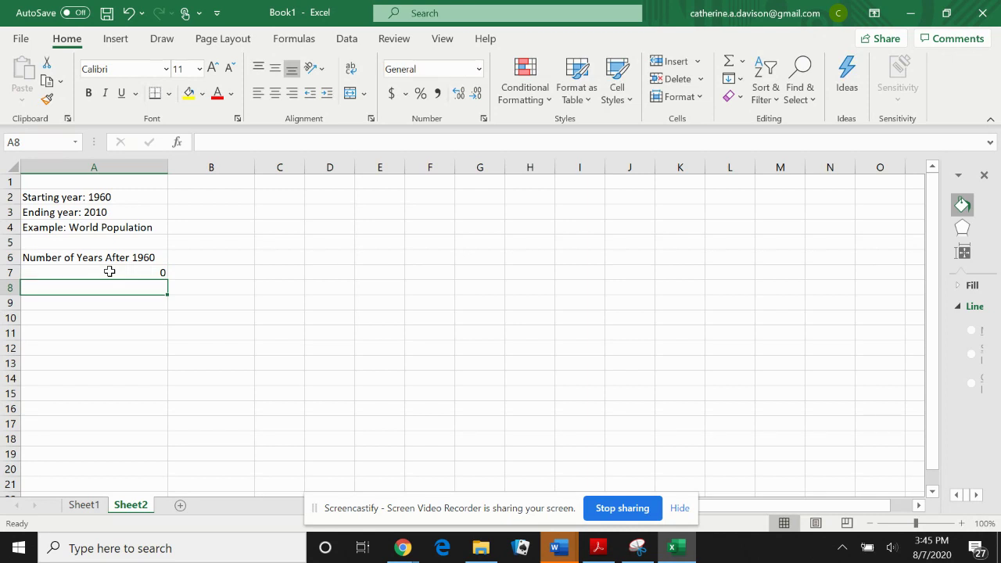
{"action": "type", "text": "5"}
{"action": "key", "text": "Return"}
{"action": "type", "text": "10"}
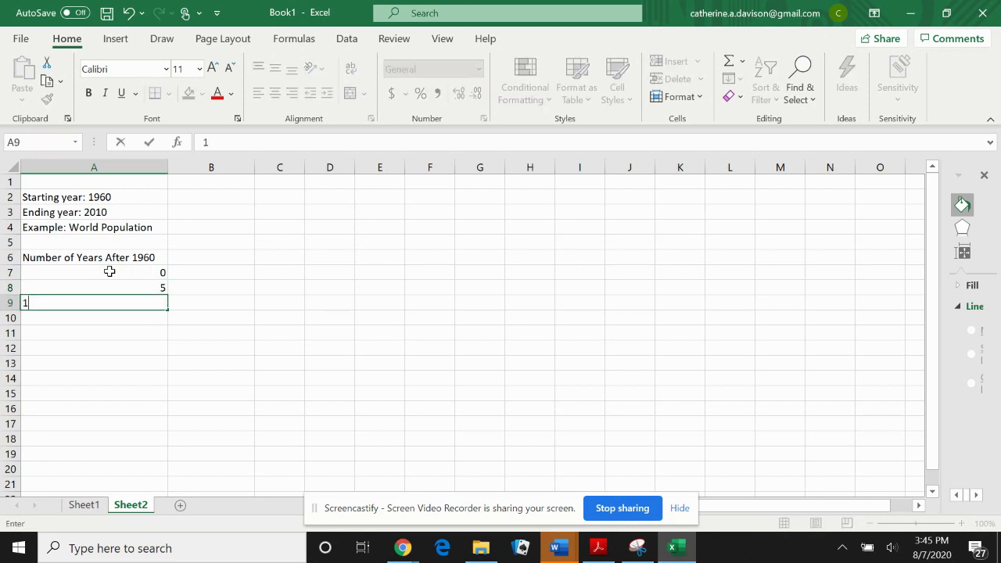
{"action": "key", "text": "Return"}
{"action": "type", "text": "15"}
{"action": "key", "text": "Return"}
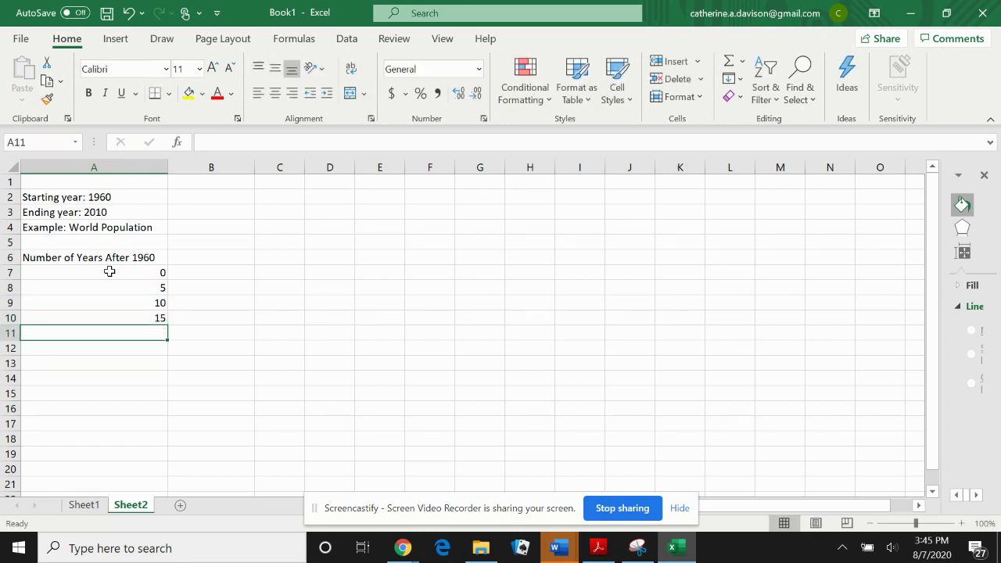
{"action": "type", "text": "20"}
{"action": "key", "text": "Return"}
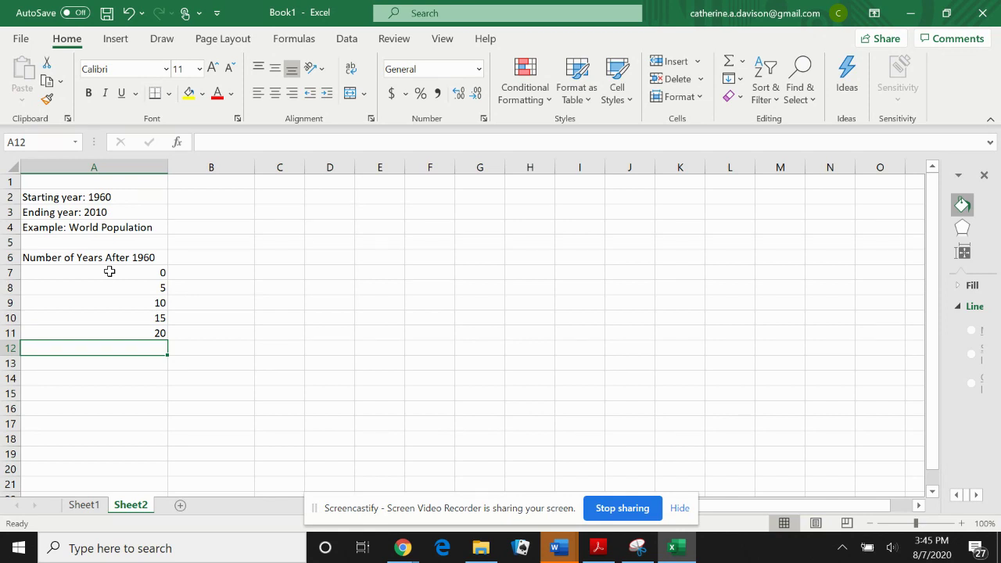
Continue the year offsets in cells A12 to A17 with 25, 30, 35, 40, 45 and 50.
{"action": "left_click", "coordinate": [130, 335]}
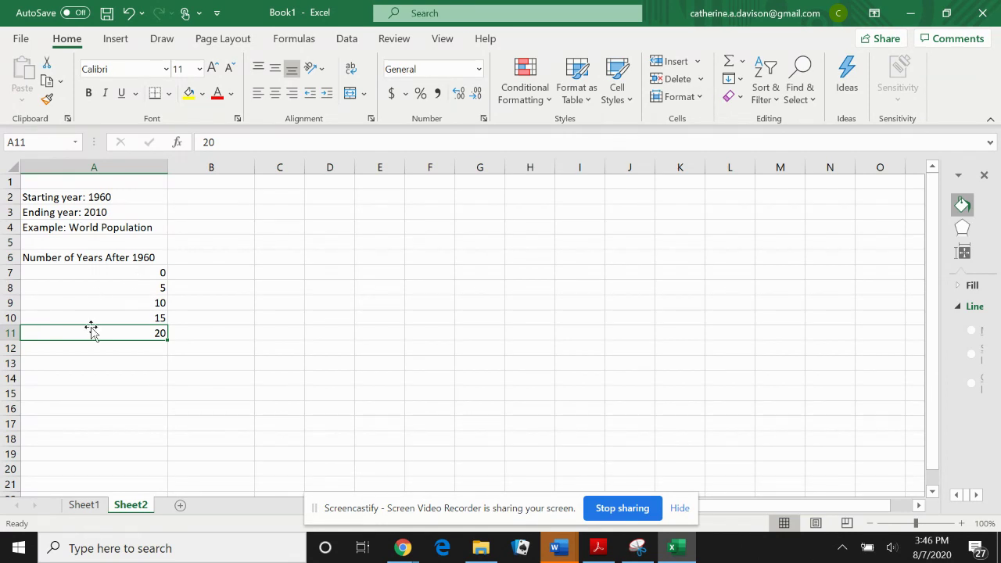
{"action": "left_click", "coordinate": [108, 352]}
{"action": "type", "text": "2"}
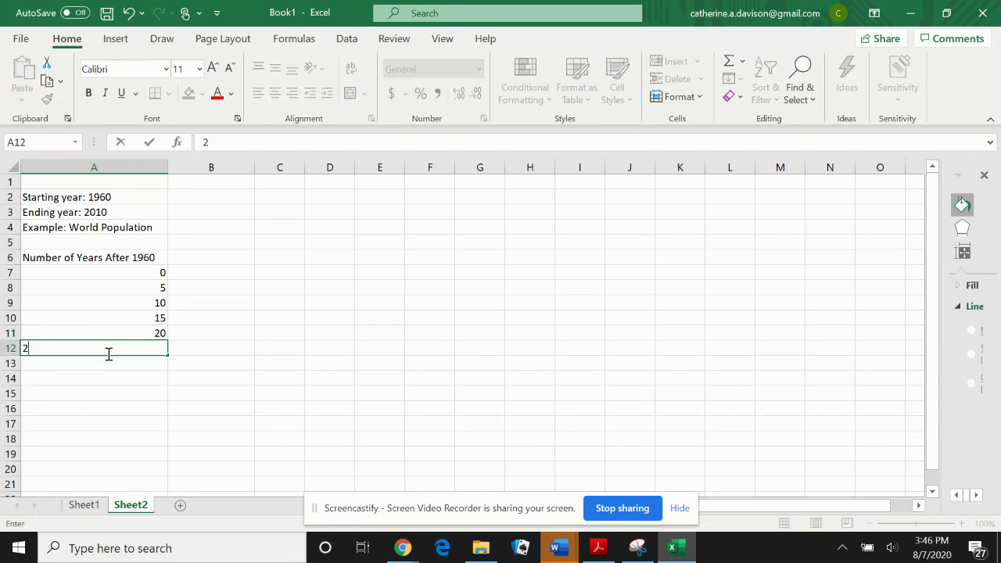
{"action": "type", "text": "5"}
{"action": "key", "text": "Return"}
{"action": "type", "text": "30"}
{"action": "key", "text": "Return"}
{"action": "type", "text": "35"}
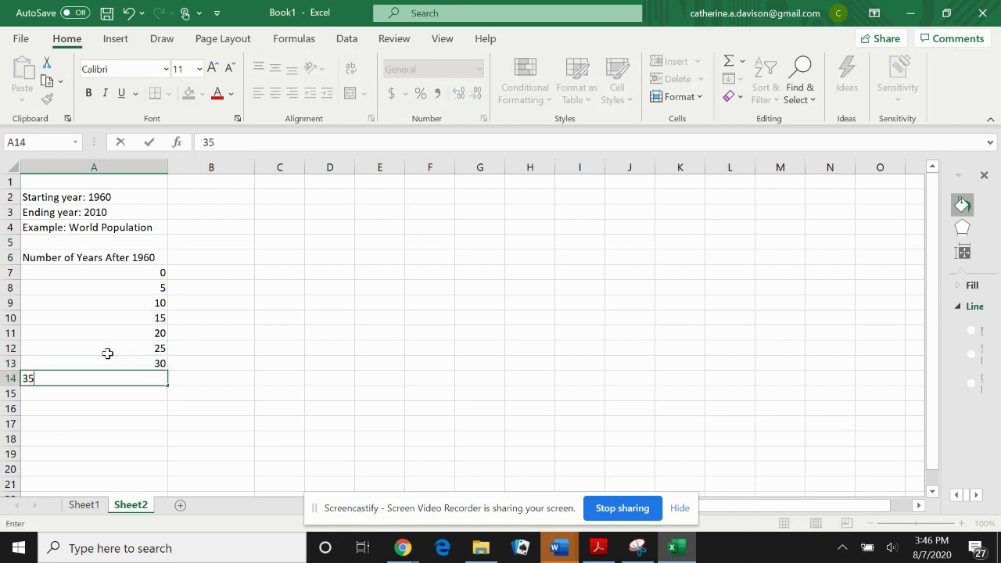
{"action": "key", "text": "Return"}
{"action": "type", "text": "40"}
{"action": "key", "text": "Return"}
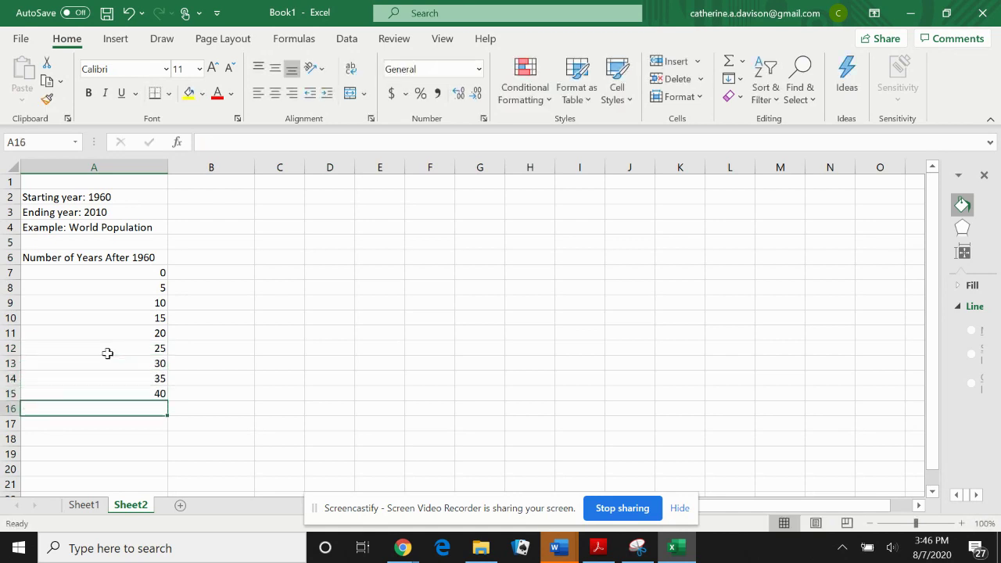
{"action": "type", "text": "45"}
{"action": "key", "text": "Return"}
{"action": "type", "text": "50"}
{"action": "key", "text": "Return"}
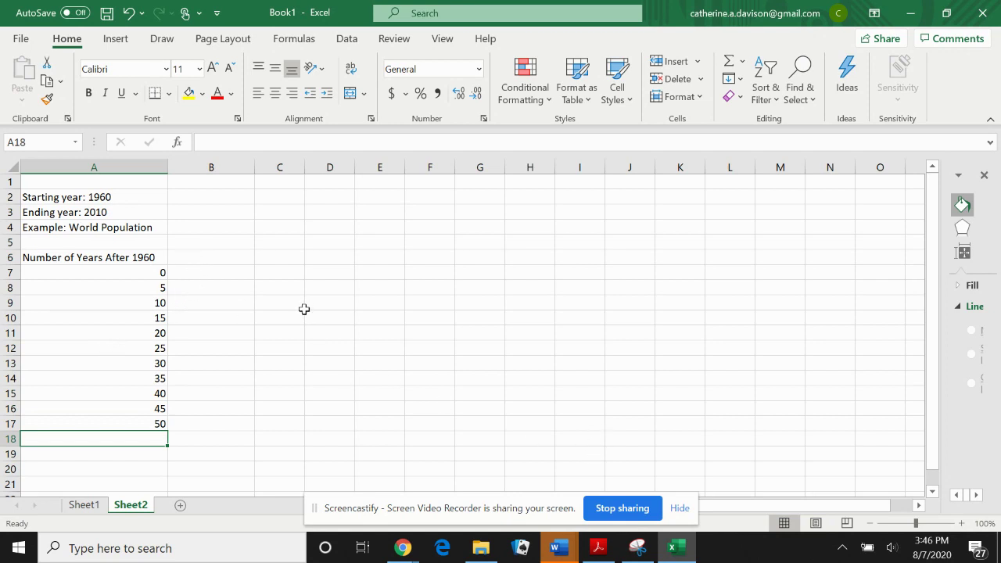
Enter the heading "Population" in cell B6.
{"action": "left_click", "coordinate": [224, 262]}
{"action": "type", "text": "P"}
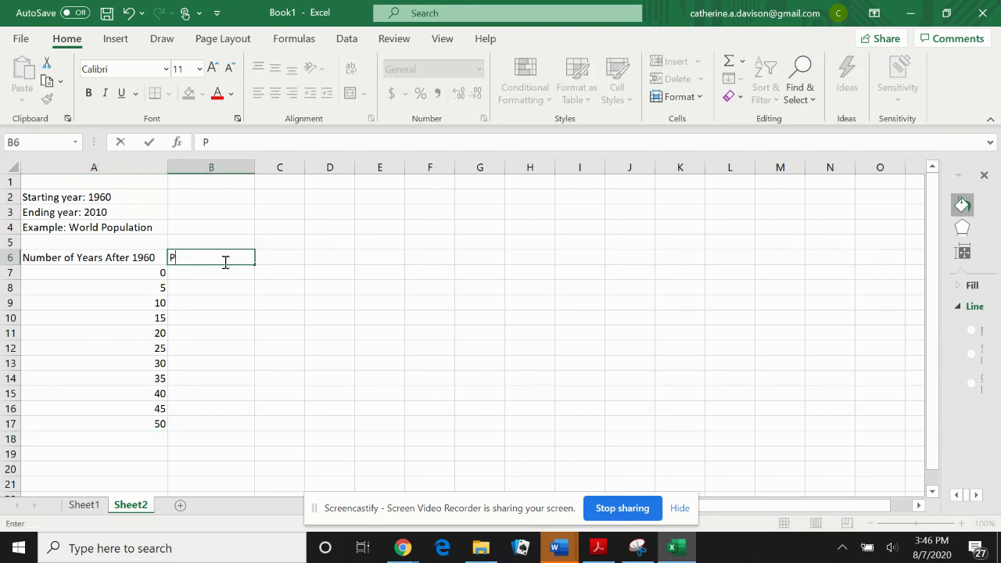
{"action": "type", "text": "opulation"}
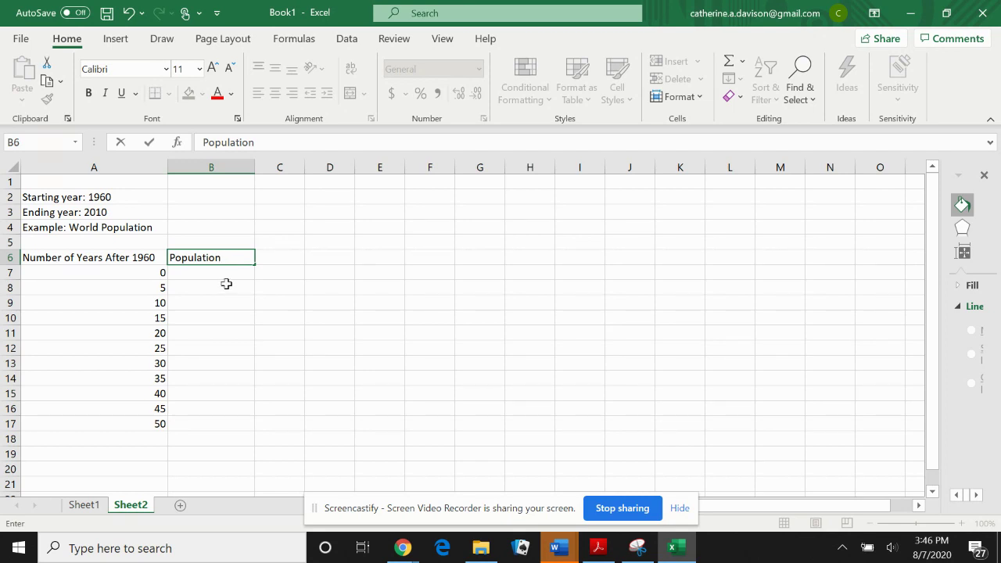
{"action": "left_click", "coordinate": [226, 284]}
Switch to Chrome and bring up the Worldometer page "World Population by Year".
{"action": "left_click", "coordinate": [402, 550]}
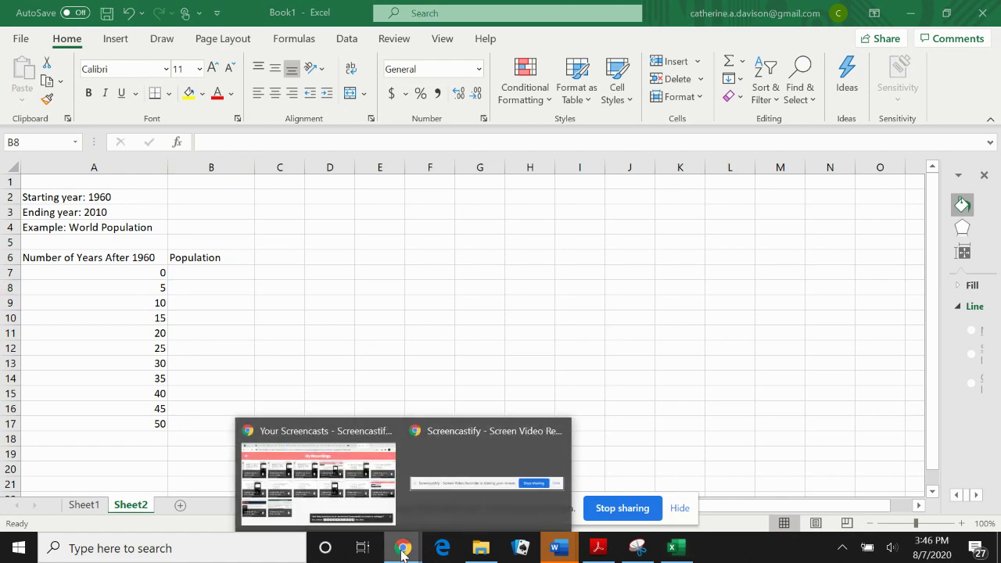
{"action": "left_click", "coordinate": [368, 466]}
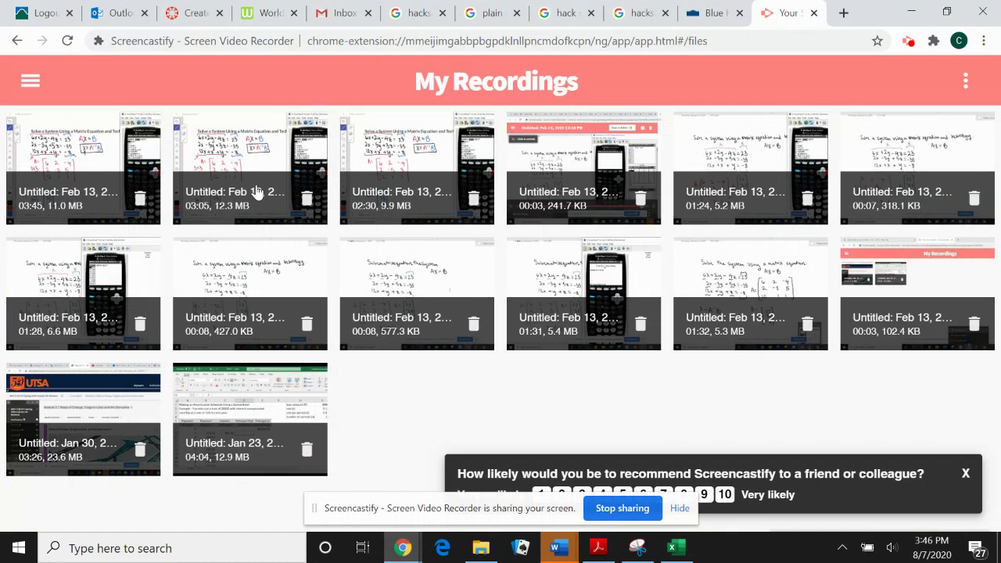
{"action": "left_click", "coordinate": [254, 14]}
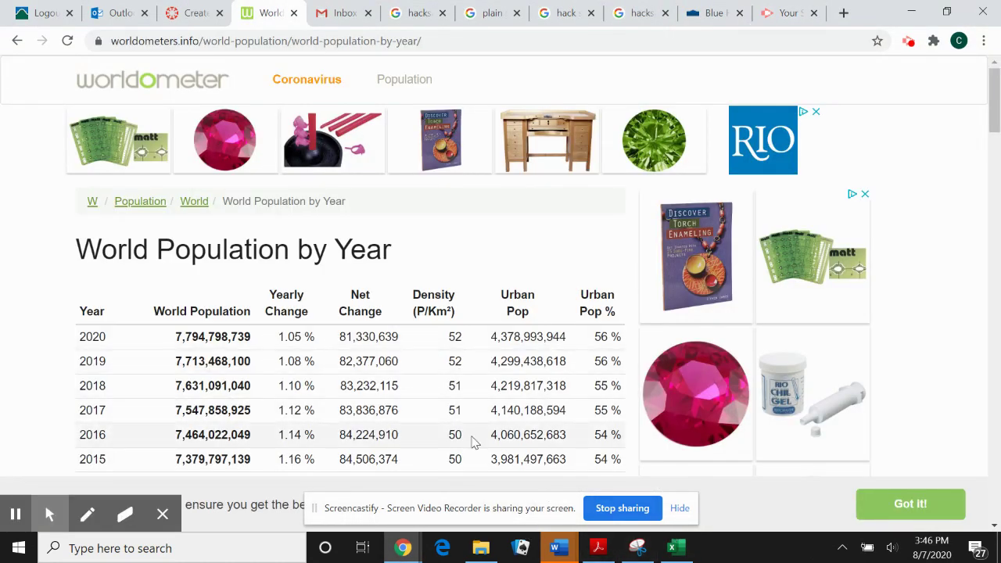
Copy the 1960 world population figure from the Worldometer table and paste it into cell B7 of the Excel sheet.
{"action": "scroll", "coordinate": [356, 399], "scroll_direction": "down", "scroll_amount": 9}
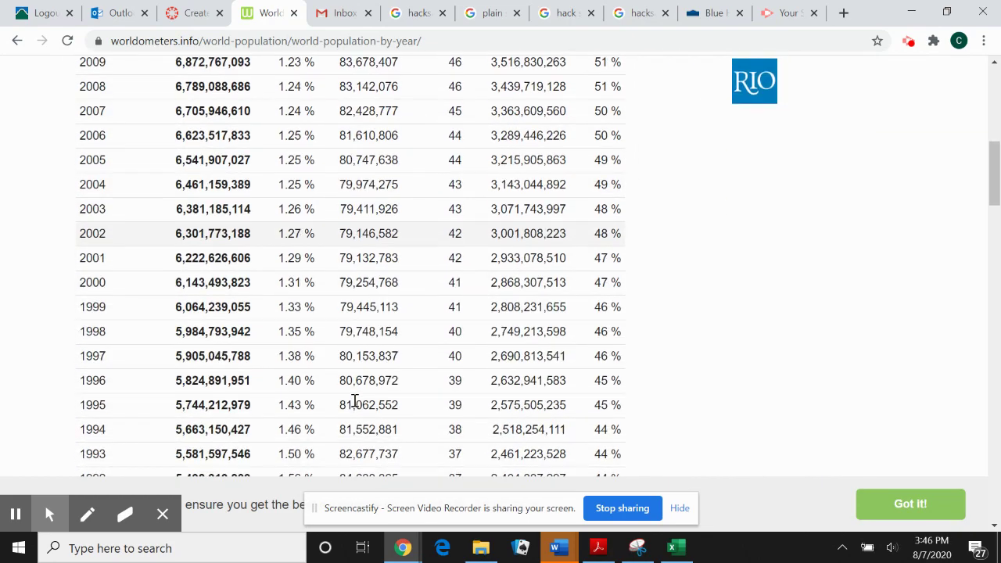
{"action": "scroll", "coordinate": [356, 405], "scroll_direction": "down", "scroll_amount": 6}
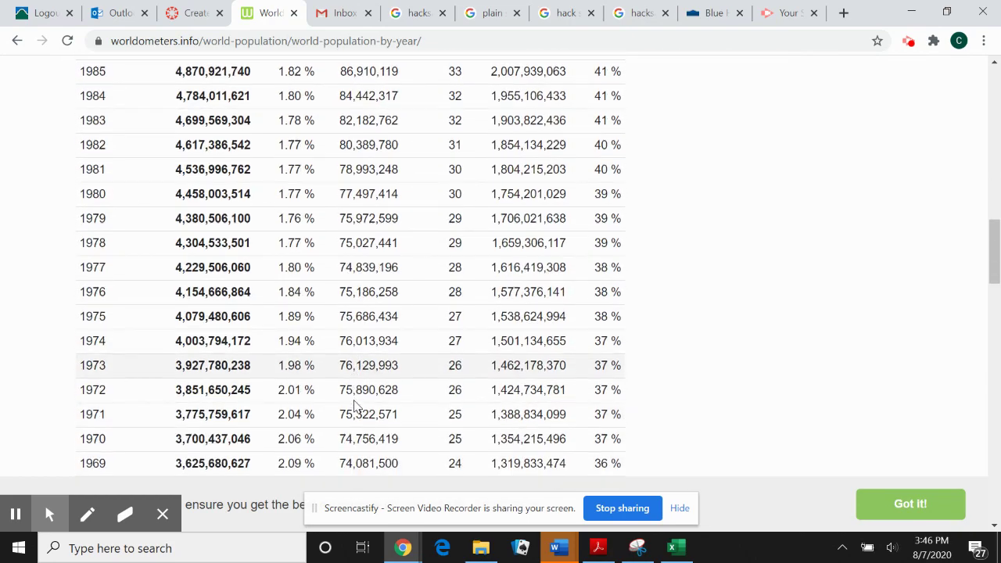
{"action": "scroll", "coordinate": [356, 404], "scroll_direction": "up", "scroll_amount": 7}
{"action": "scroll", "coordinate": [355, 404], "scroll_direction": "up", "scroll_amount": 8}
{"action": "scroll", "coordinate": [356, 404], "scroll_direction": "down", "scroll_amount": 1}
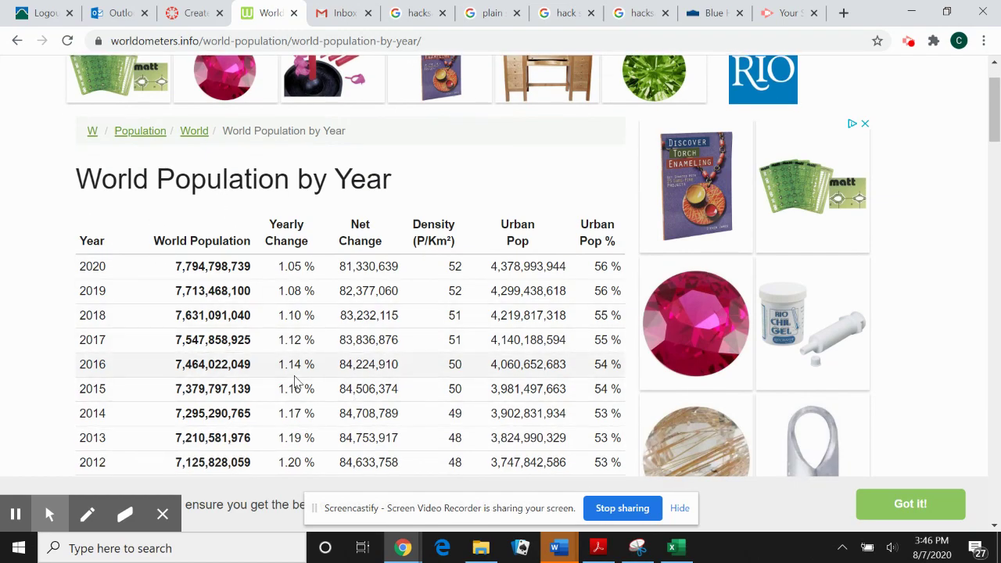
{"action": "scroll", "coordinate": [294, 378], "scroll_direction": "down", "scroll_amount": 5}
{"action": "scroll", "coordinate": [294, 378], "scroll_direction": "down", "scroll_amount": 9}
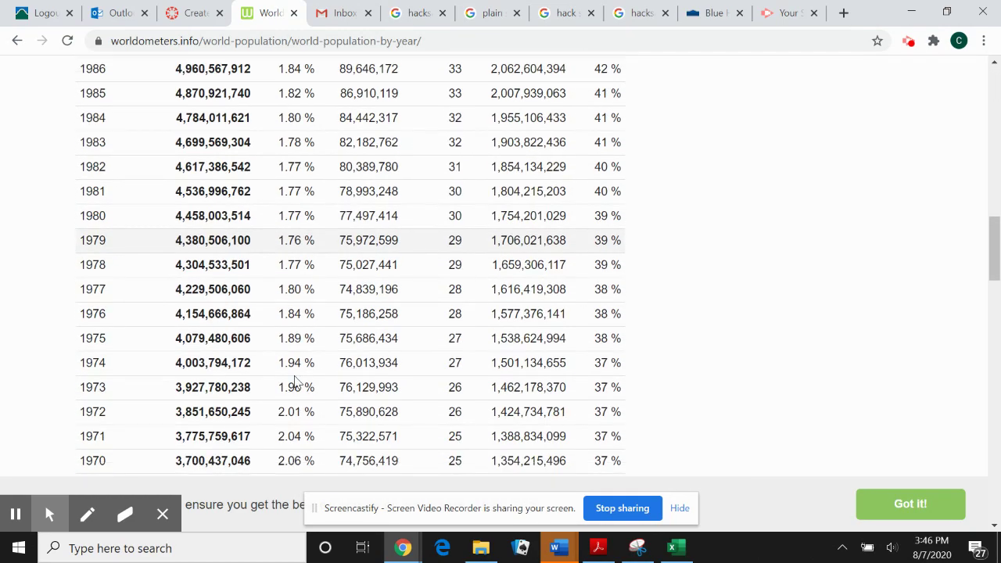
{"action": "scroll", "coordinate": [295, 381], "scroll_direction": "down", "scroll_amount": 3}
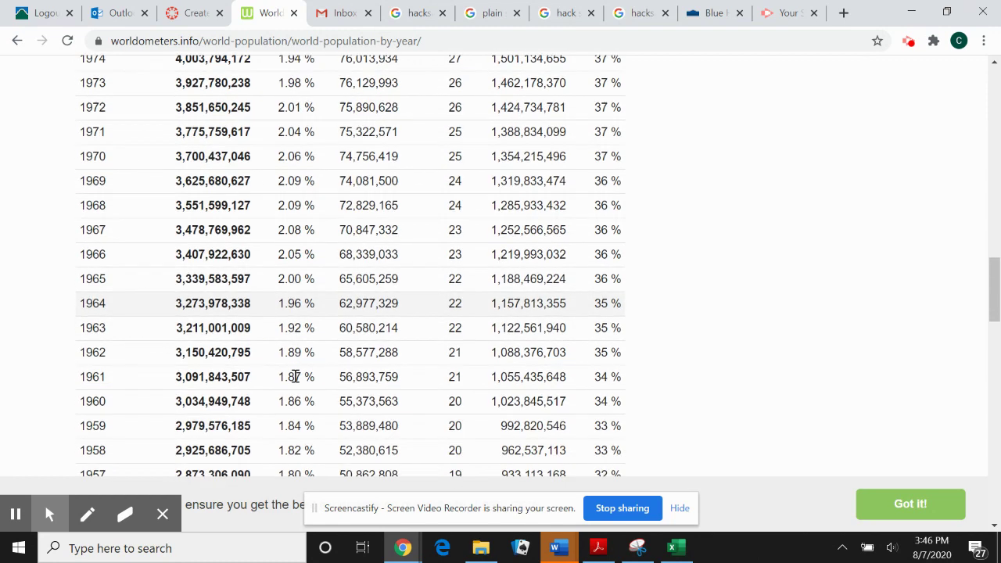
{"action": "left_click_drag", "start_coordinate": [252, 404], "coordinate": [175, 399]}
{"action": "key", "text": "ctrl+c"}
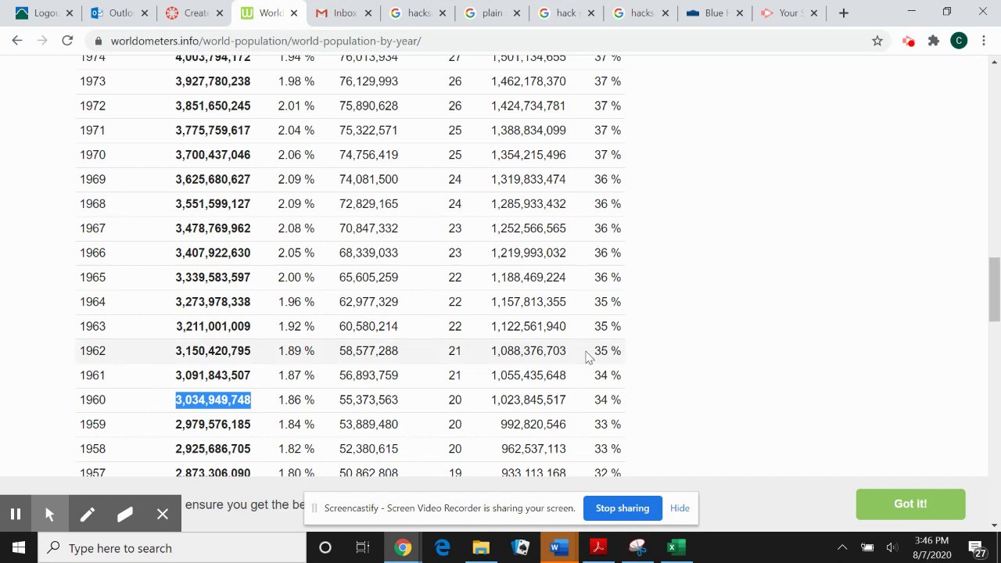
{"action": "left_click", "coordinate": [674, 550]}
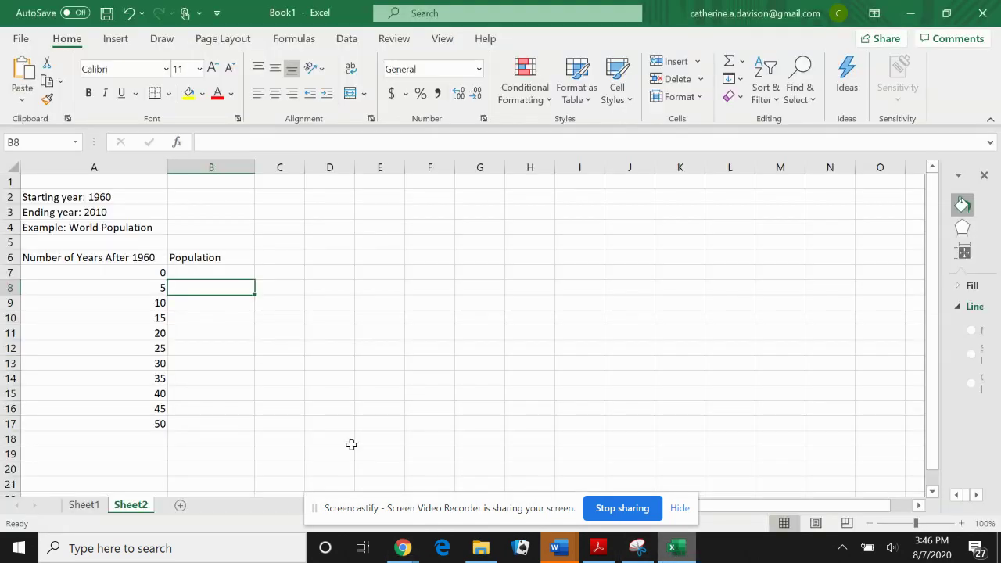
{"action": "key", "text": "ctrl+v"}
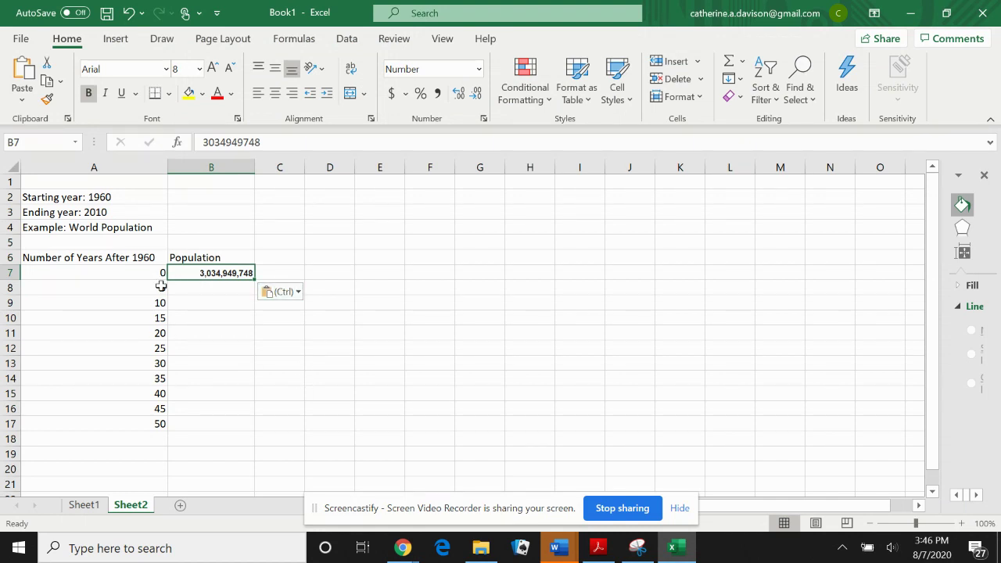
Copy the 1965 world population figure from the Worldometer page in Chrome and paste it into cell B8 of the Excel sheet.
{"action": "left_click", "coordinate": [199, 288]}
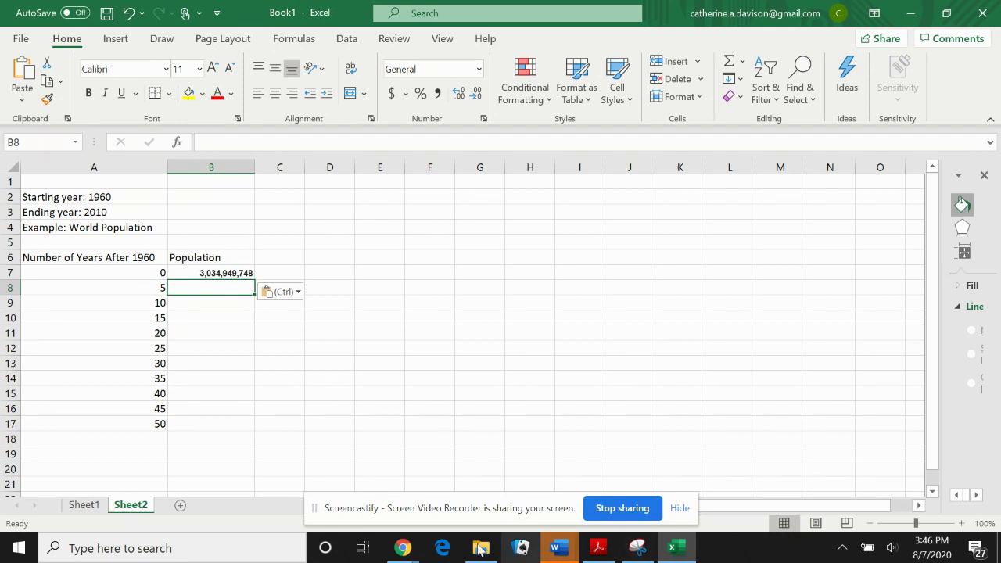
{"action": "left_click", "coordinate": [400, 548]}
{"action": "left_click", "coordinate": [317, 473]}
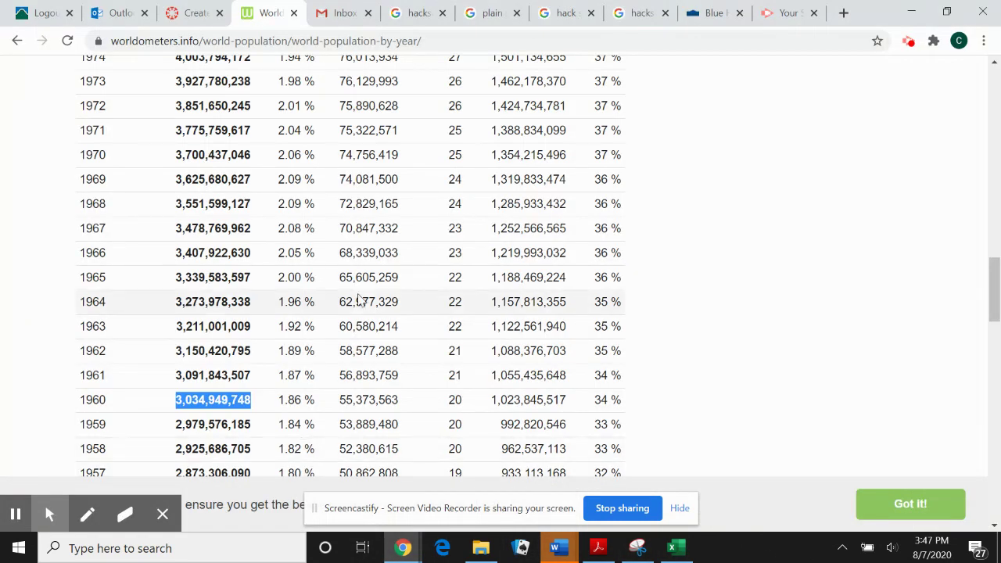
{"action": "left_click_drag", "start_coordinate": [252, 278], "coordinate": [174, 276]}
{"action": "key", "text": "ctrl+c"}
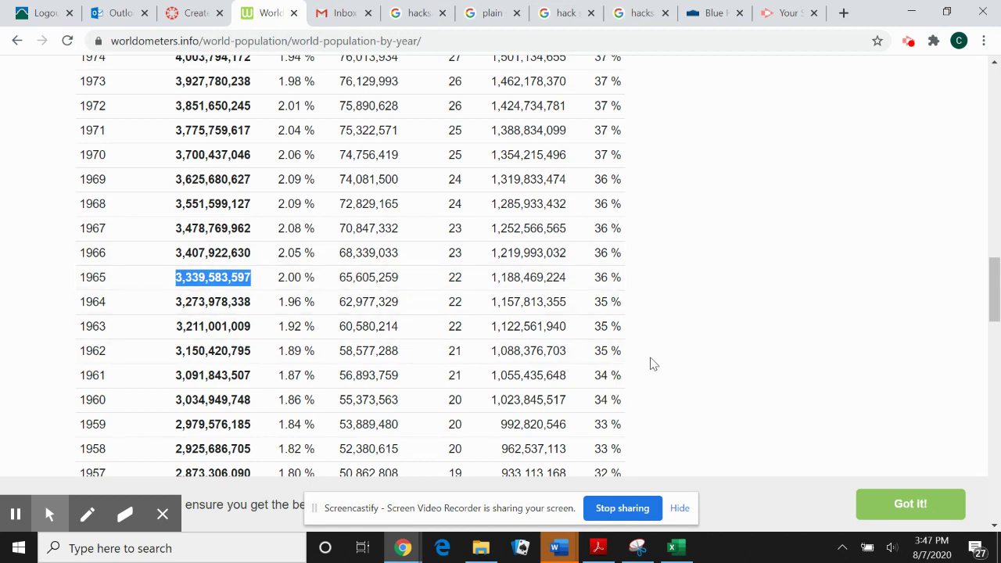
{"action": "left_click", "coordinate": [672, 548]}
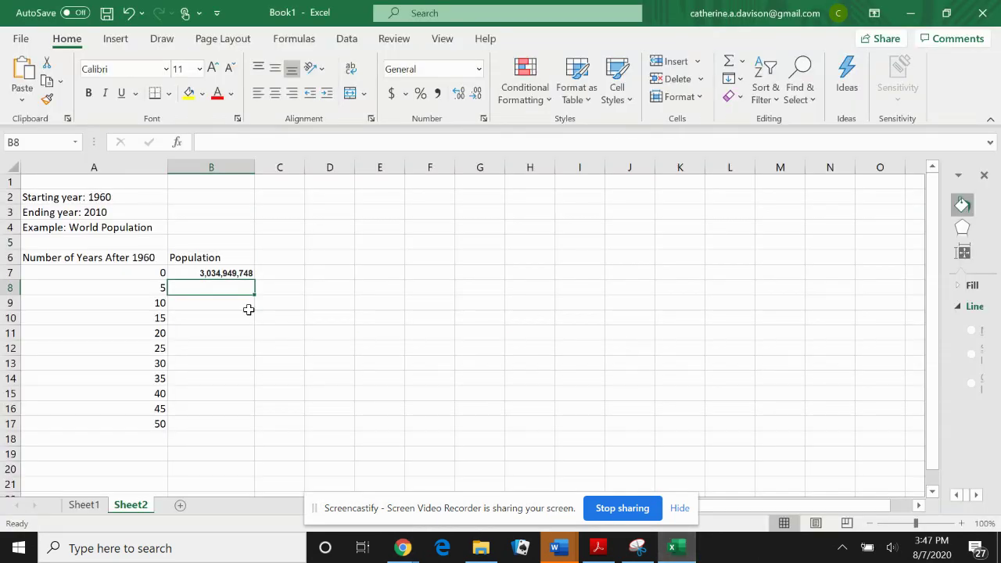
{"action": "key", "text": "ctrl+v"}
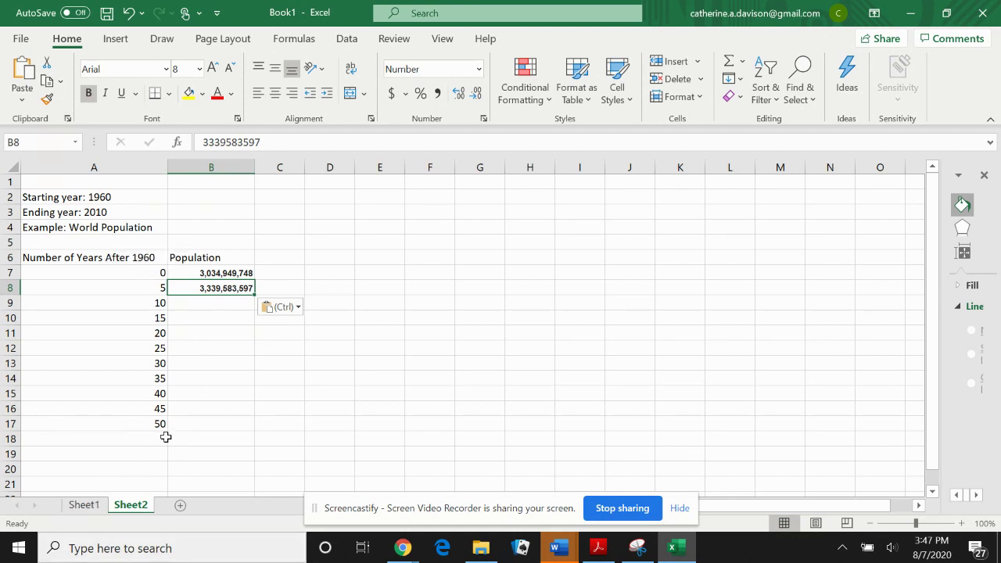
Switch to Sheet1, which holds the completed population table.
{"action": "left_click", "coordinate": [86, 506]}
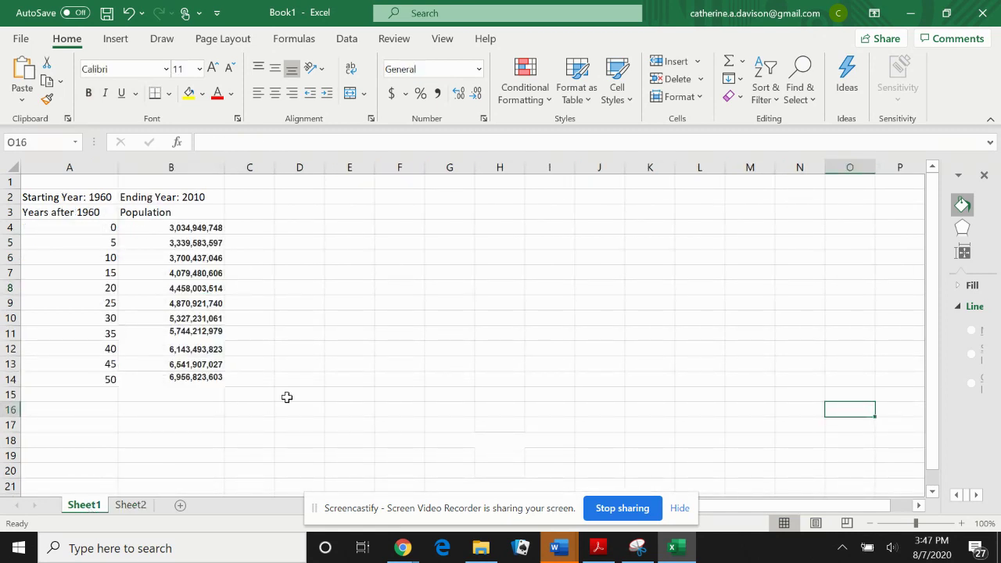
{"action": "left_click", "coordinate": [177, 231]}
{"action": "key", "text": "Left"}
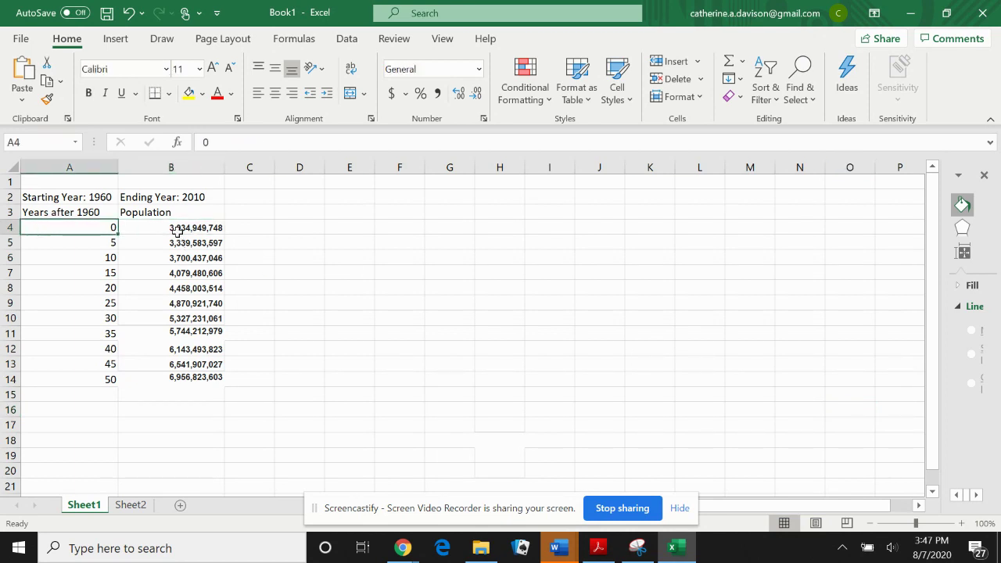
{"action": "key", "text": "shift+Right"}
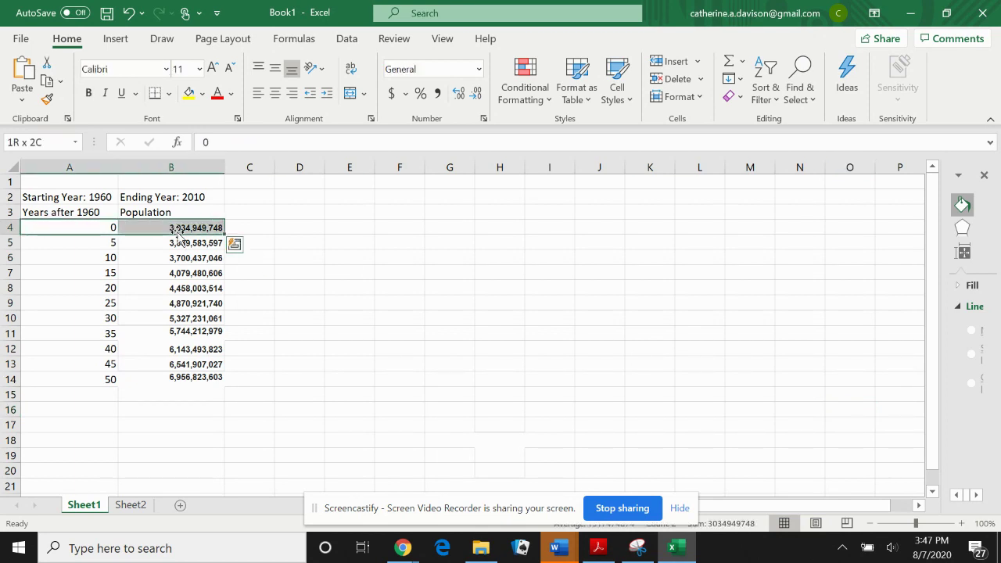
{"action": "key", "text": "shift+Down"}
{"action": "key", "text": "shift+Down"}
{"action": "key", "text": "shift+Down"}
{"action": "key", "text": "shift+Down"}
{"action": "key", "text": "shift+Down"}
{"action": "key", "text": "shift+Down"}
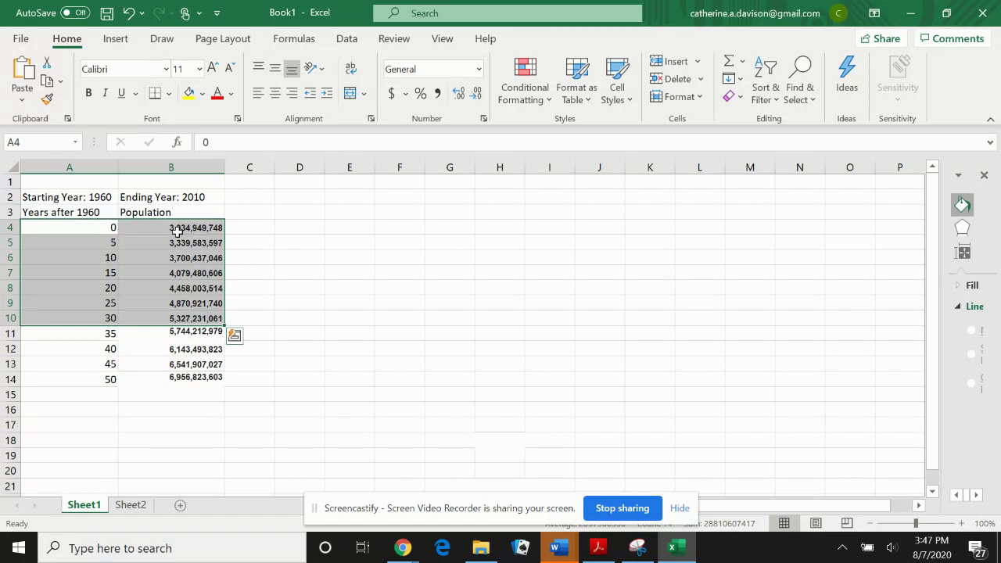
Insert a markers-only scatter chart from the years and population data in A4:B14 on Sheet1.
{"action": "left_click", "coordinate": [87, 225]}
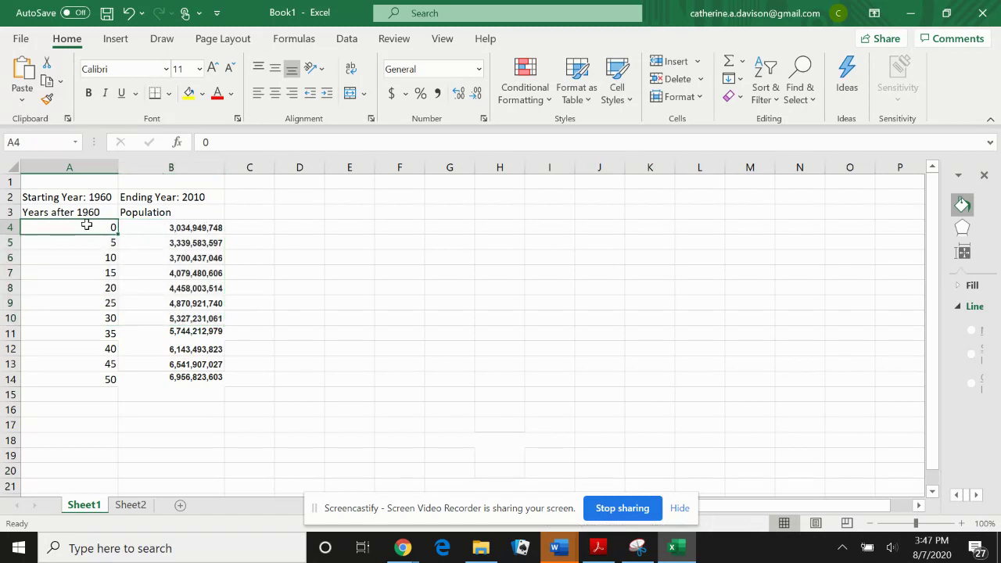
{"action": "key", "text": "shift+Right"}
{"action": "key", "text": "shift+Down"}
{"action": "key", "text": "shift+Down"}
{"action": "key", "text": "shift+Down"}
{"action": "key", "text": "shift+Down"}
{"action": "key", "text": "shift+Down"}
{"action": "key", "text": "shift+Down"}
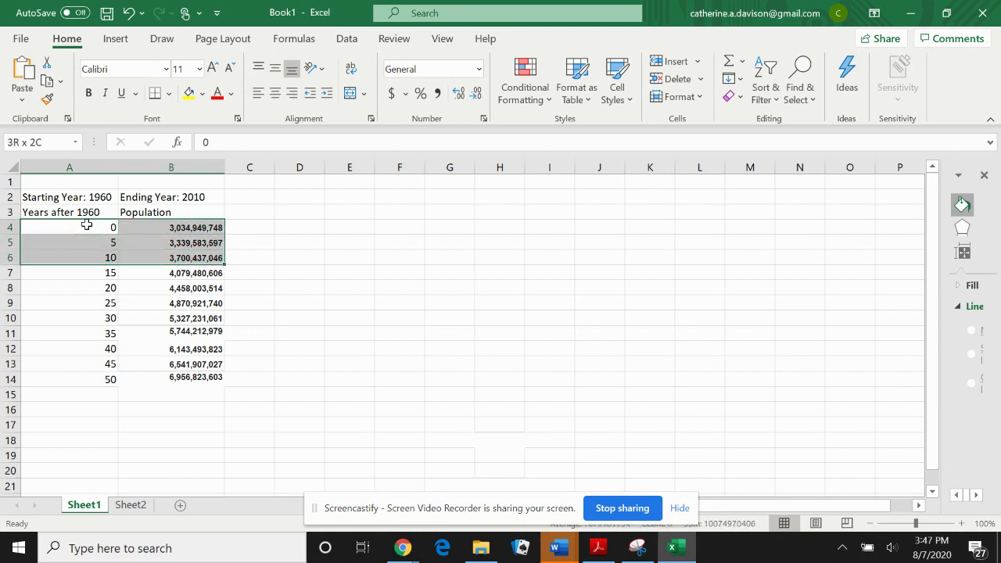
{"action": "key", "text": "shift+Down"}
{"action": "key", "text": "shift+Down"}
{"action": "key", "text": "shift+Down"}
{"action": "key", "text": "shift+Down"}
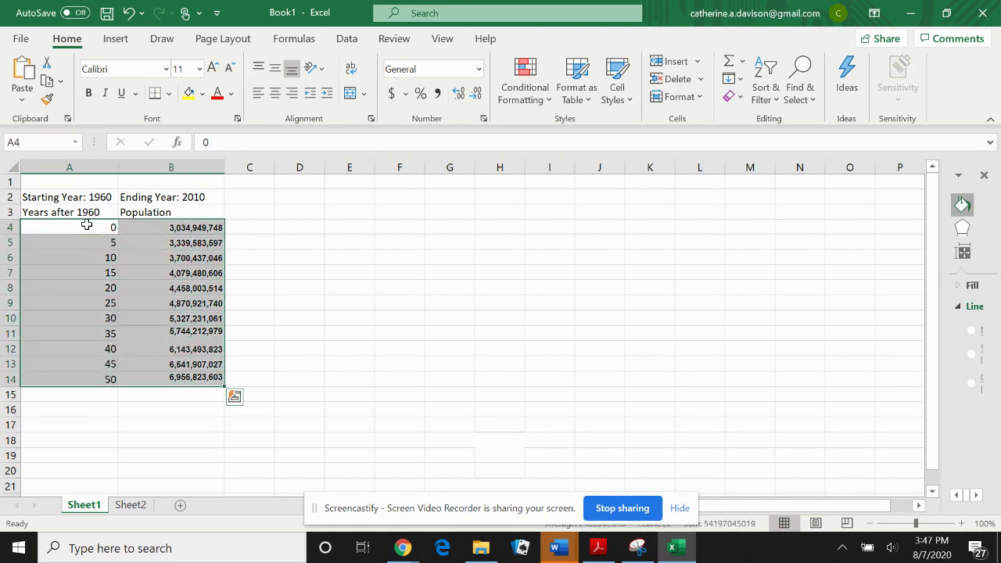
{"action": "left_click", "coordinate": [116, 43]}
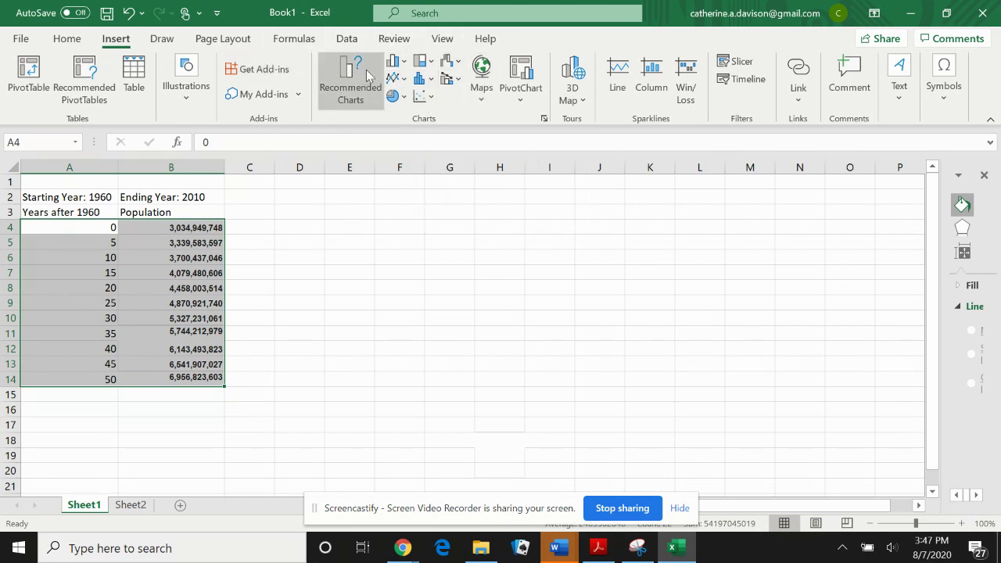
{"action": "left_click", "coordinate": [431, 100]}
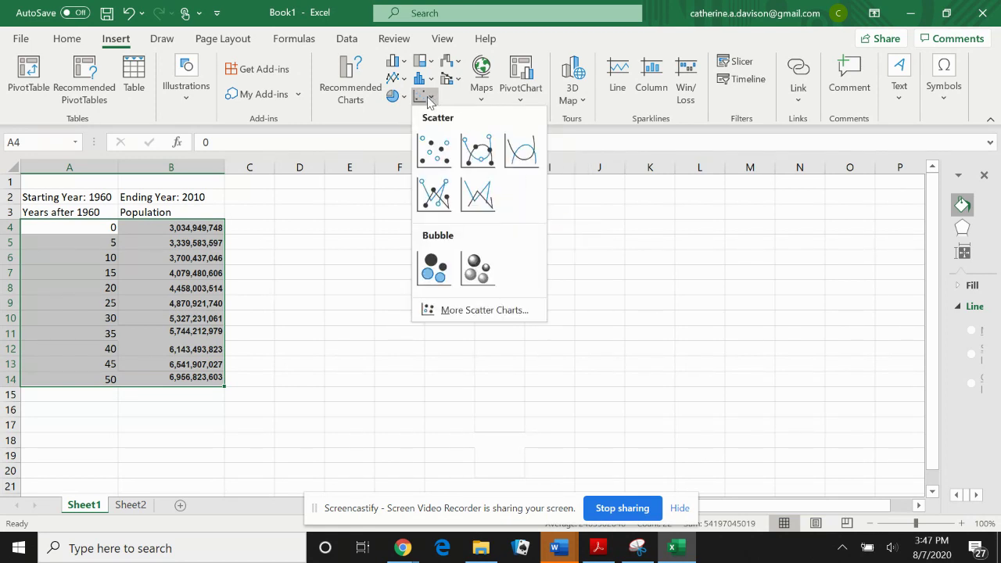
{"action": "left_click", "coordinate": [465, 101]}
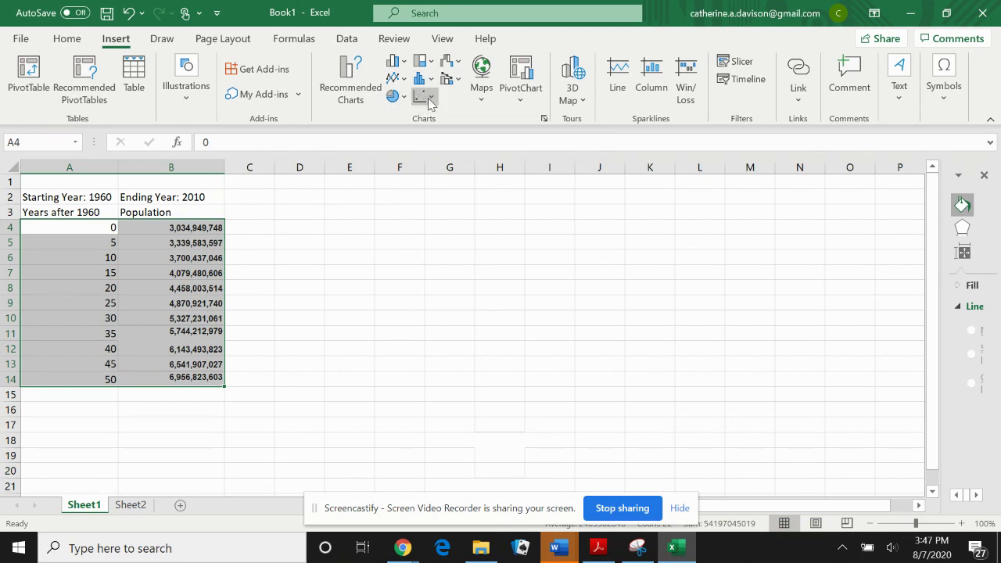
{"action": "left_click", "coordinate": [427, 99]}
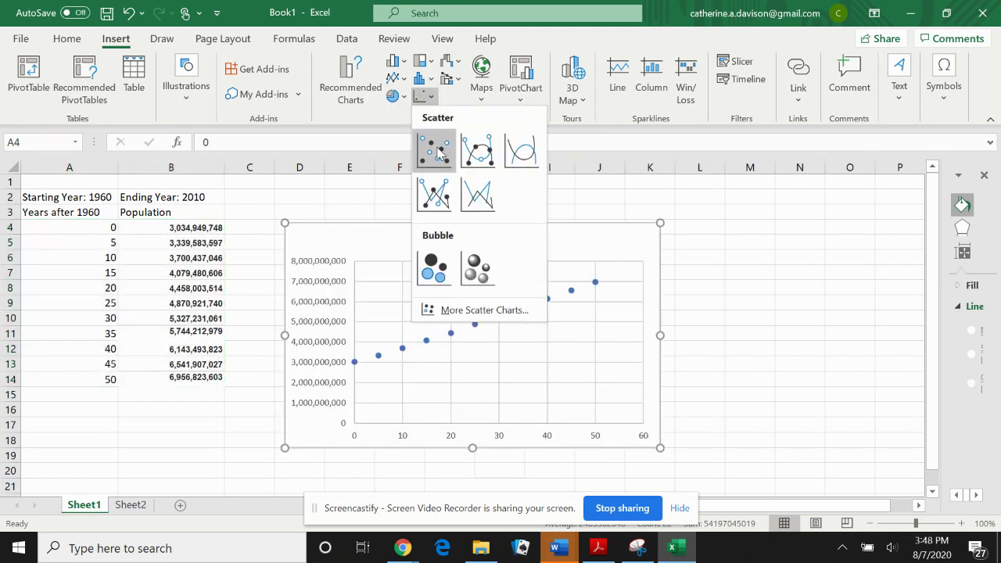
{"action": "left_click", "coordinate": [436, 149]}
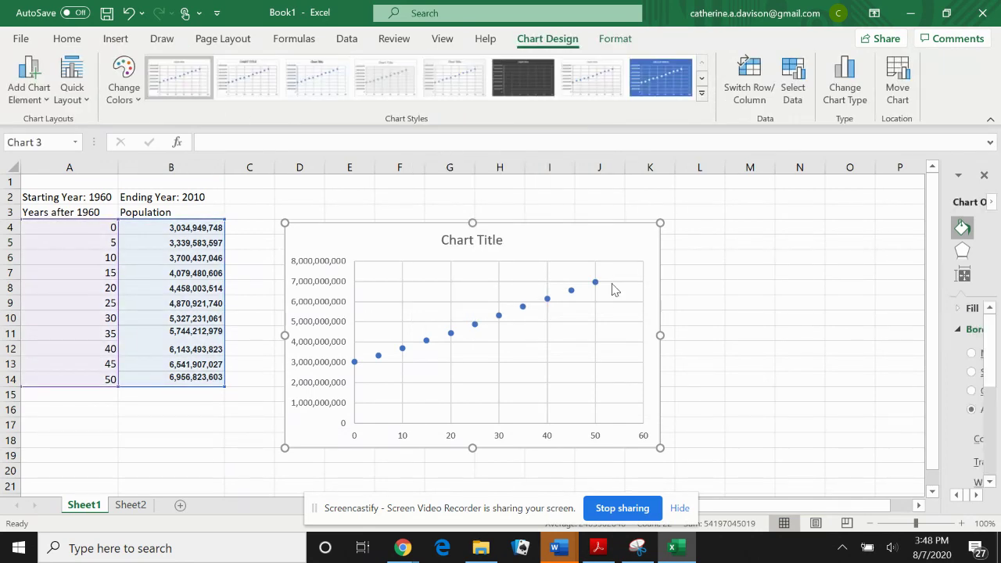
{"action": "scroll", "coordinate": [721, 358], "scroll_direction": "down", "scroll_amount": 1}
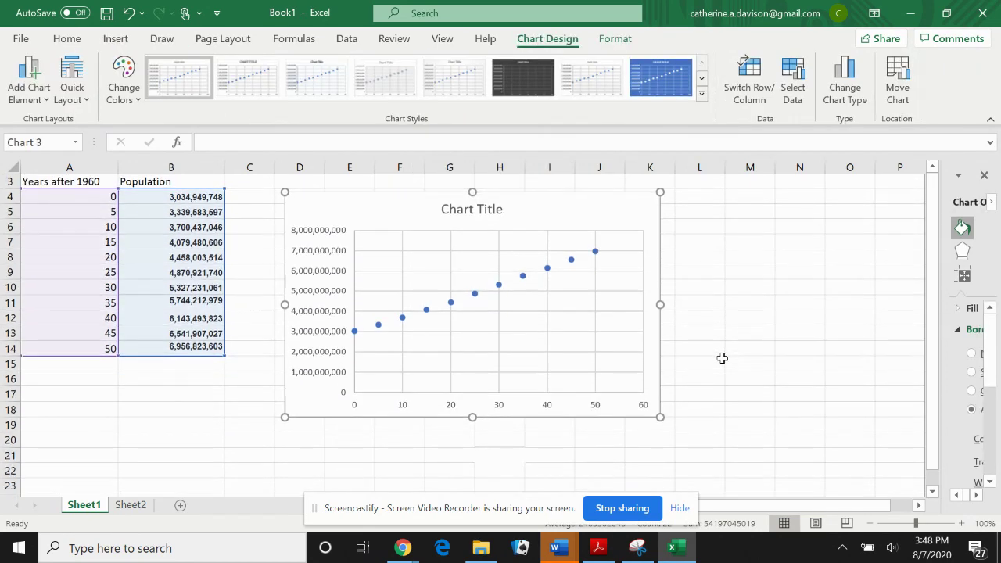
{"action": "scroll", "coordinate": [722, 358], "scroll_direction": "up", "scroll_amount": 1}
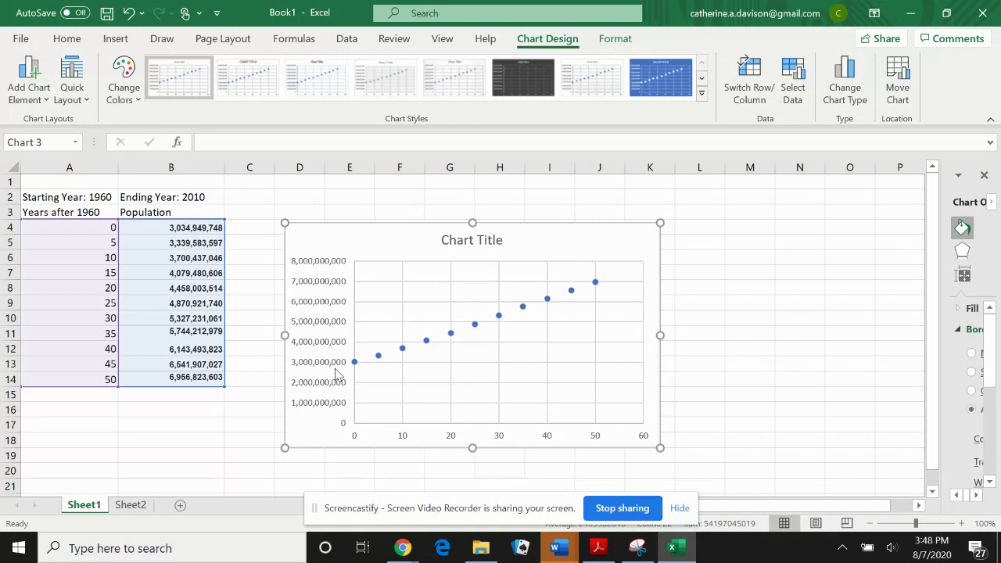